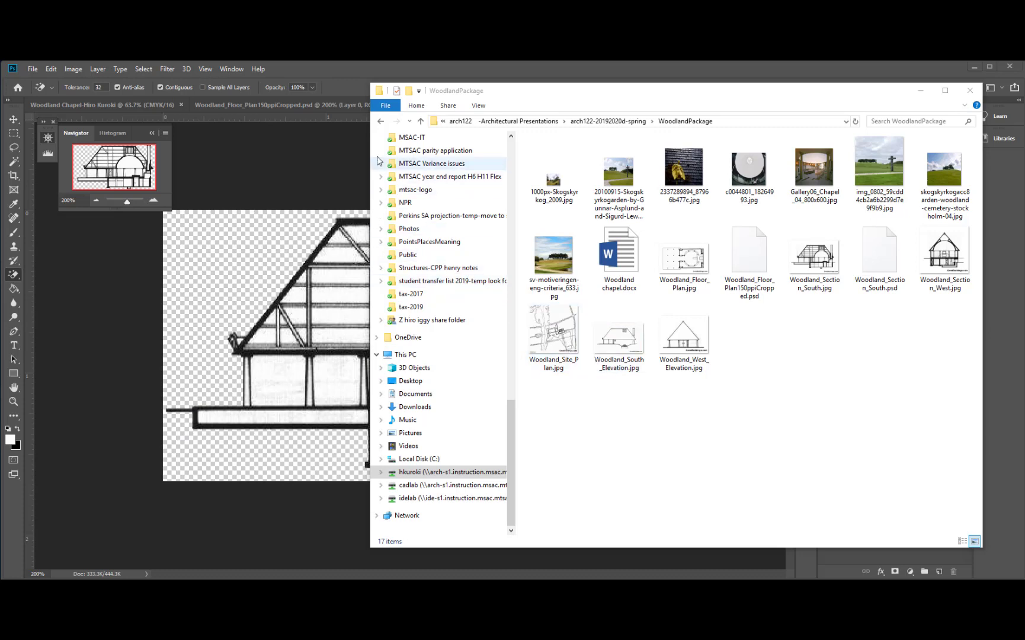
- Open Woodland_Site_Plan.jpg from the WoodlandPackage folder
{"action": "left_click", "coordinate": [322, 64]}
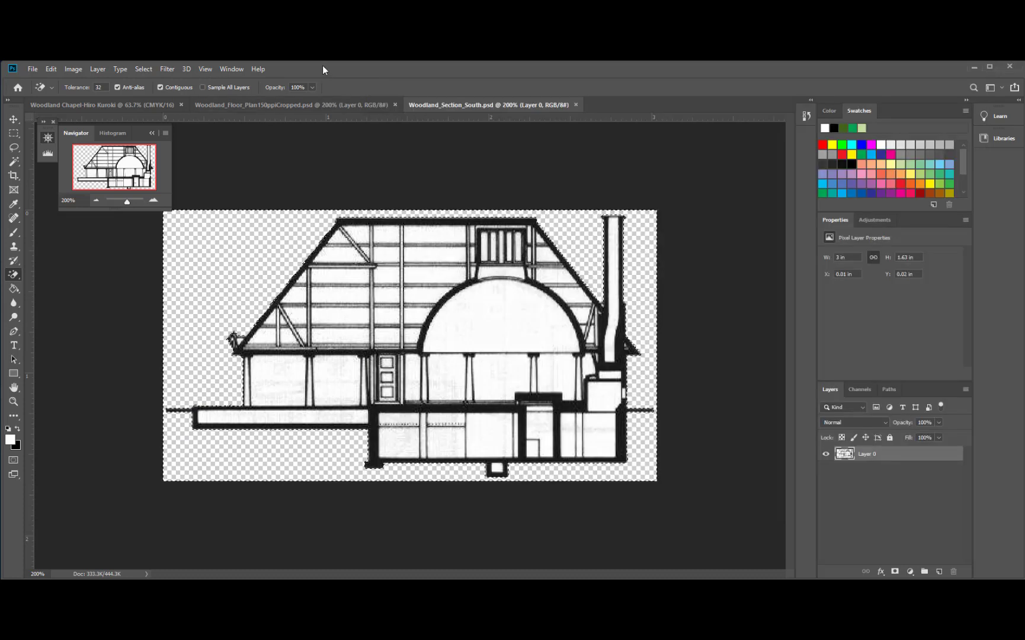
{"action": "left_click", "coordinate": [34, 69]}
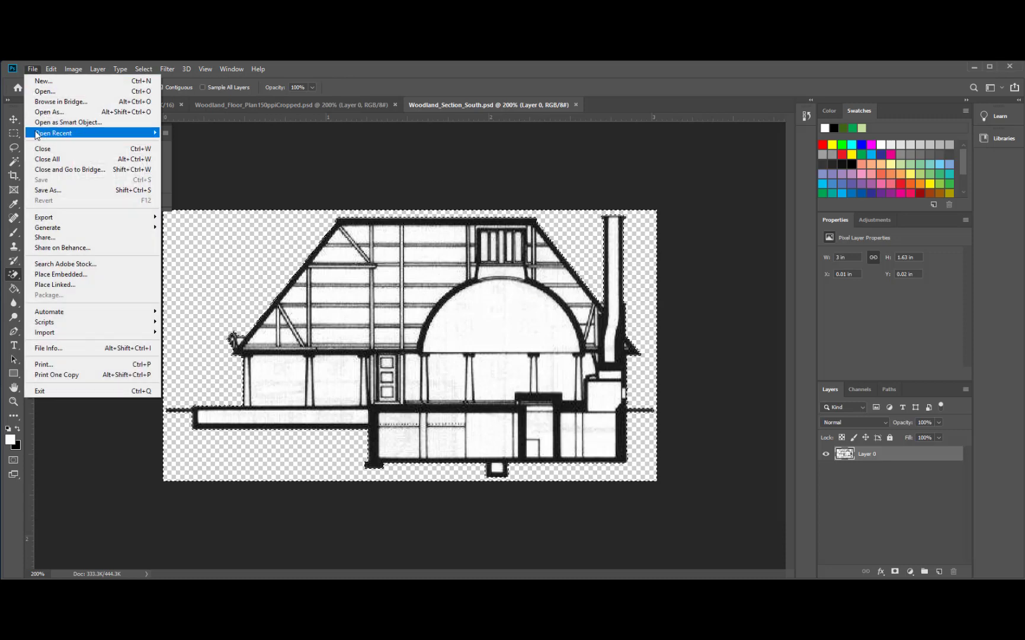
{"action": "left_click", "coordinate": [62, 91]}
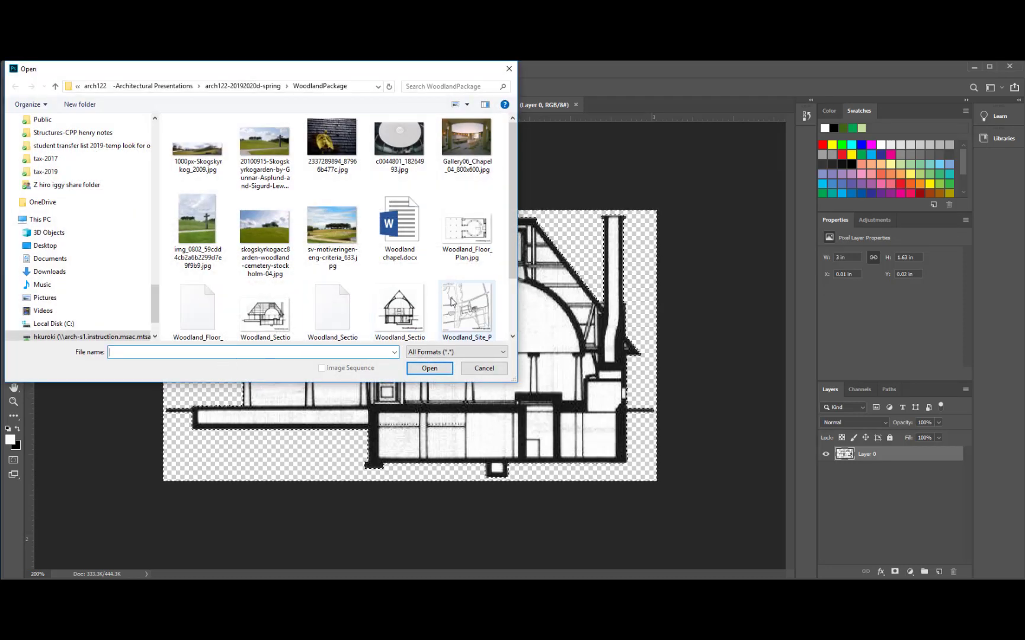
{"action": "scroll", "coordinate": [459, 296], "scroll_direction": "down", "scroll_amount": 2}
{"action": "left_click", "coordinate": [466, 237]}
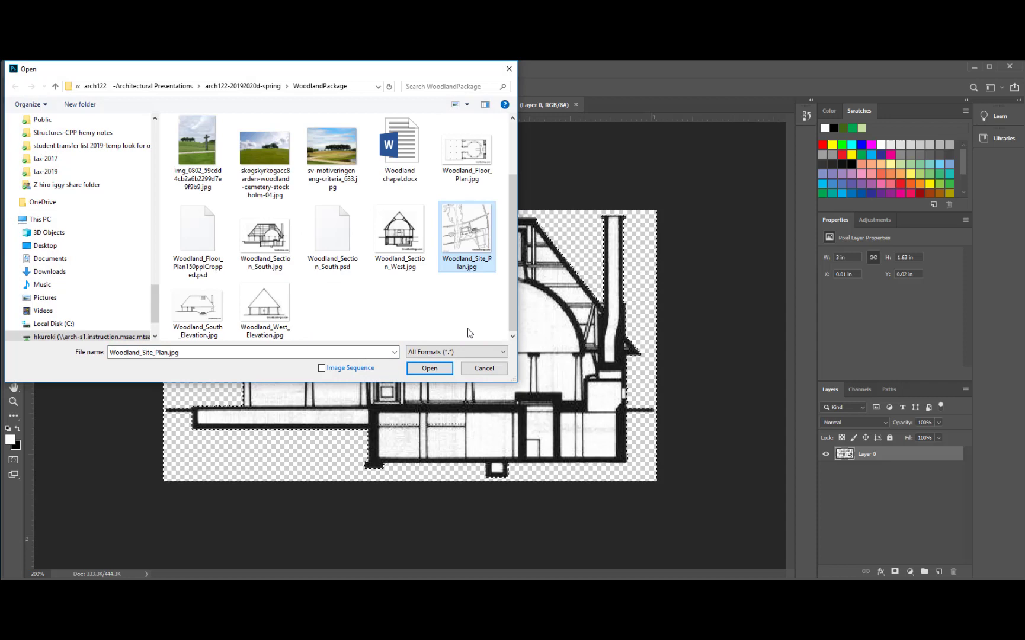
{"action": "left_click", "coordinate": [430, 369]}
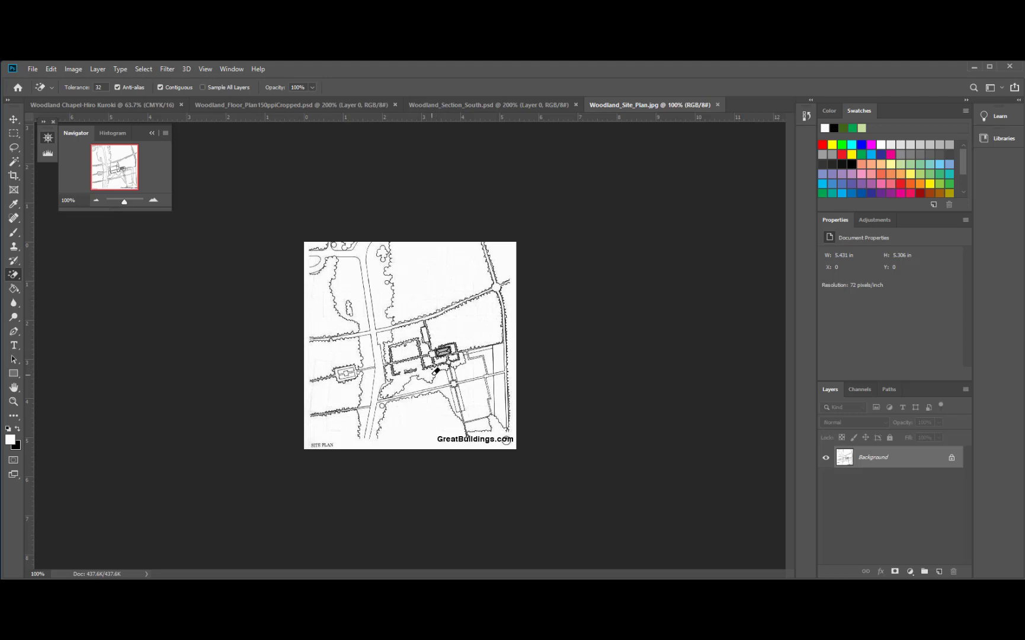
- Start a Levels adjustment on the site plan and darken the RGB midtones to an input level of 0.74
{"action": "left_click", "coordinate": [13, 119]}
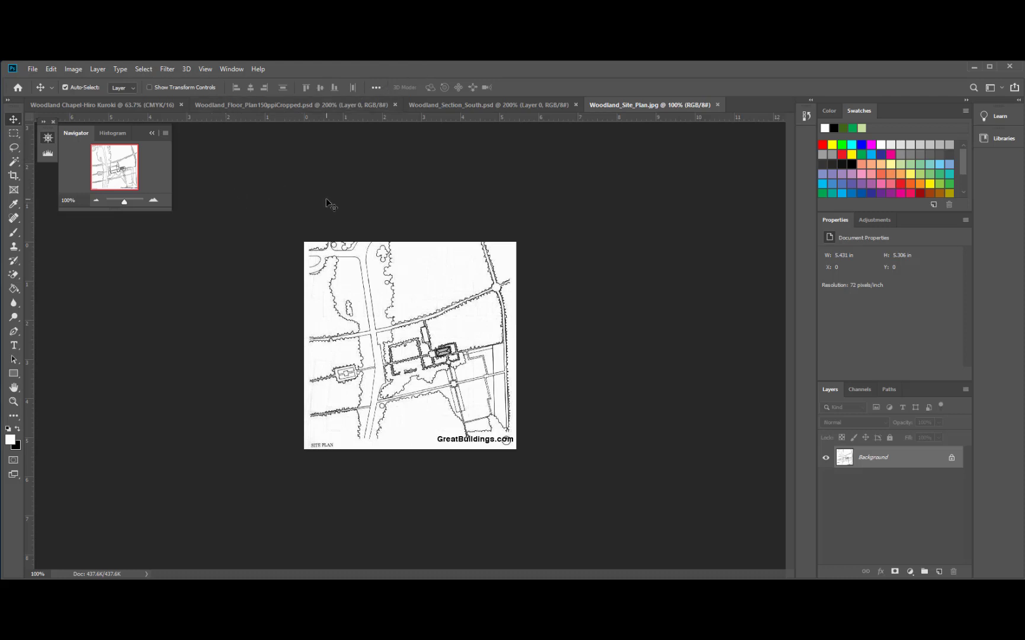
{"action": "left_click", "coordinate": [74, 70]}
{"action": "mouse_move", "coordinate": [93, 100]}
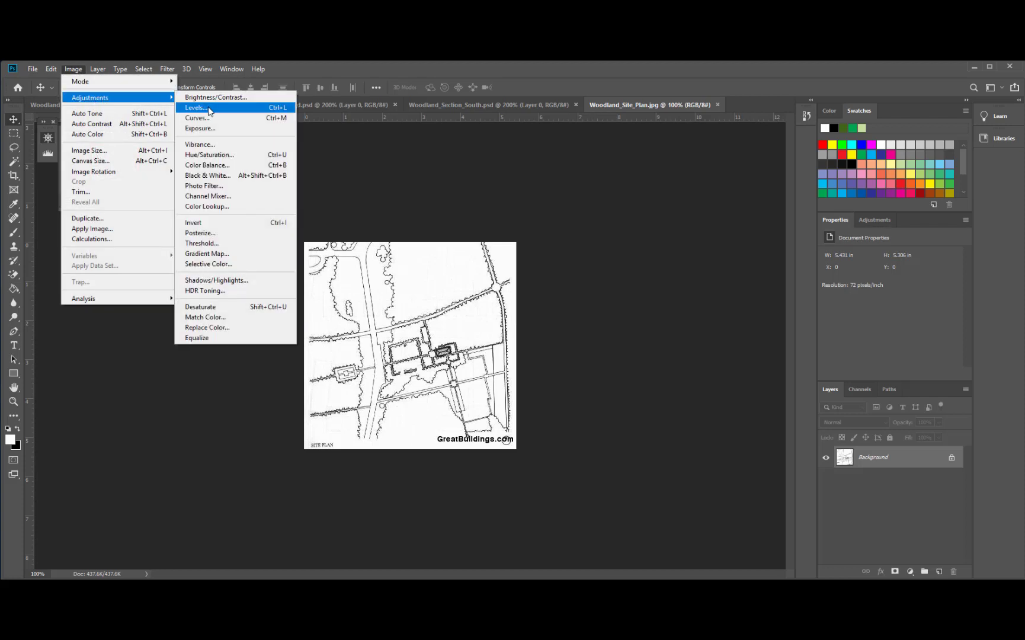
{"action": "left_click", "coordinate": [209, 111]}
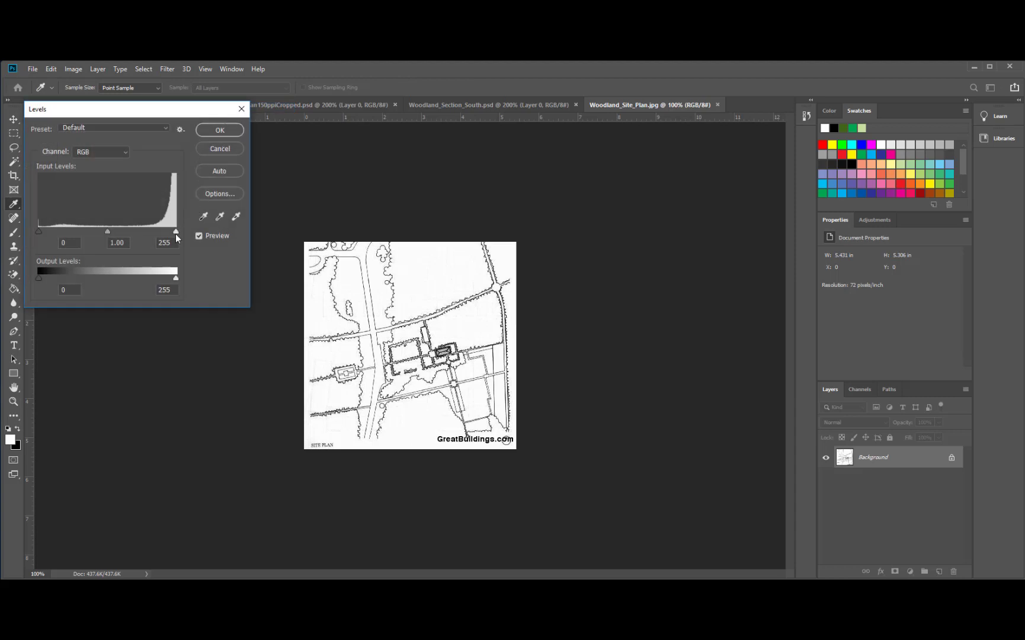
{"action": "left_click_drag", "start_coordinate": [176, 234], "coordinate": [65, 237]}
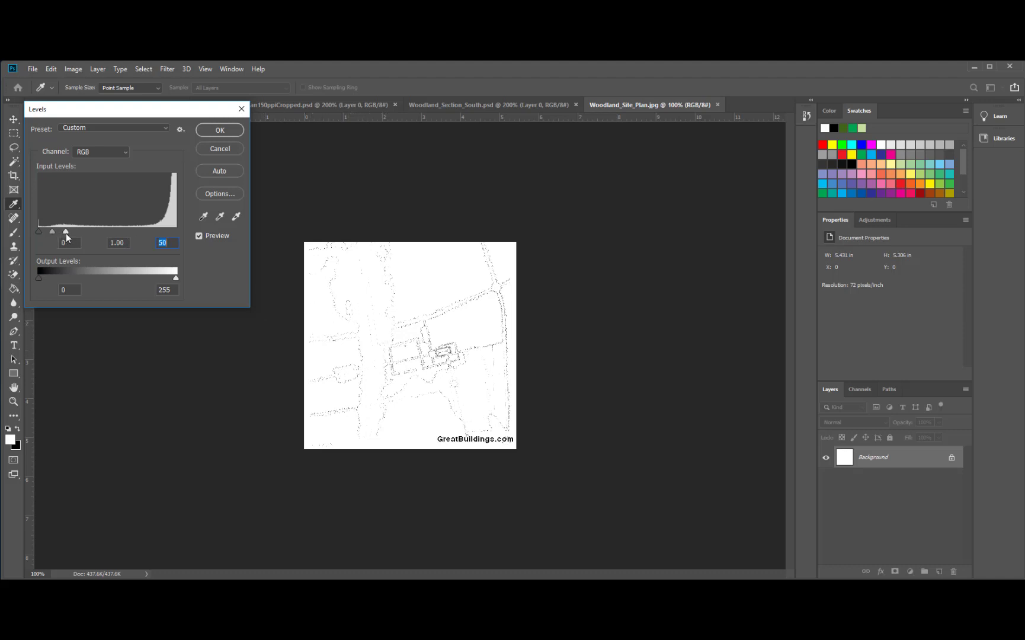
{"action": "left_click_drag", "start_coordinate": [66, 233], "coordinate": [190, 237]}
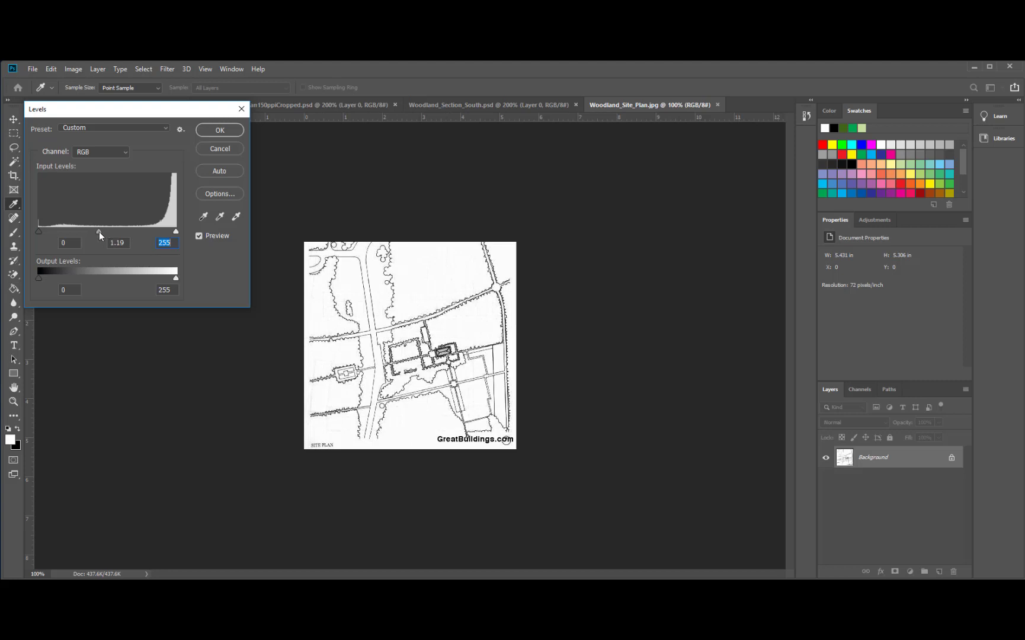
{"action": "left_click_drag", "start_coordinate": [105, 232], "coordinate": [98, 232]}
{"action": "left_click_drag", "start_coordinate": [105, 233], "coordinate": [54, 232]}
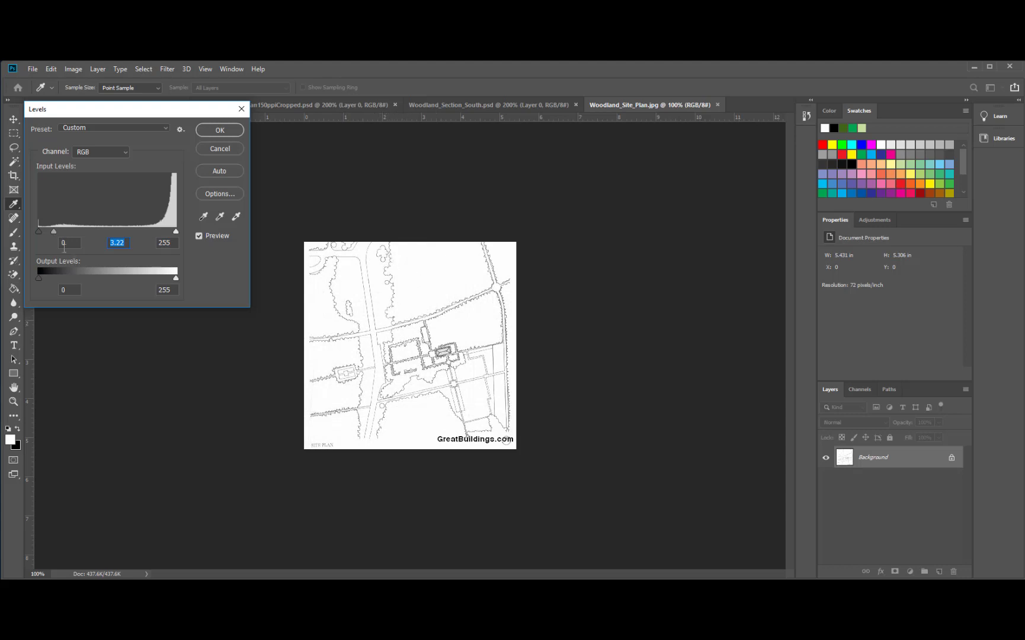
{"action": "left_click_drag", "start_coordinate": [56, 232], "coordinate": [116, 234]}
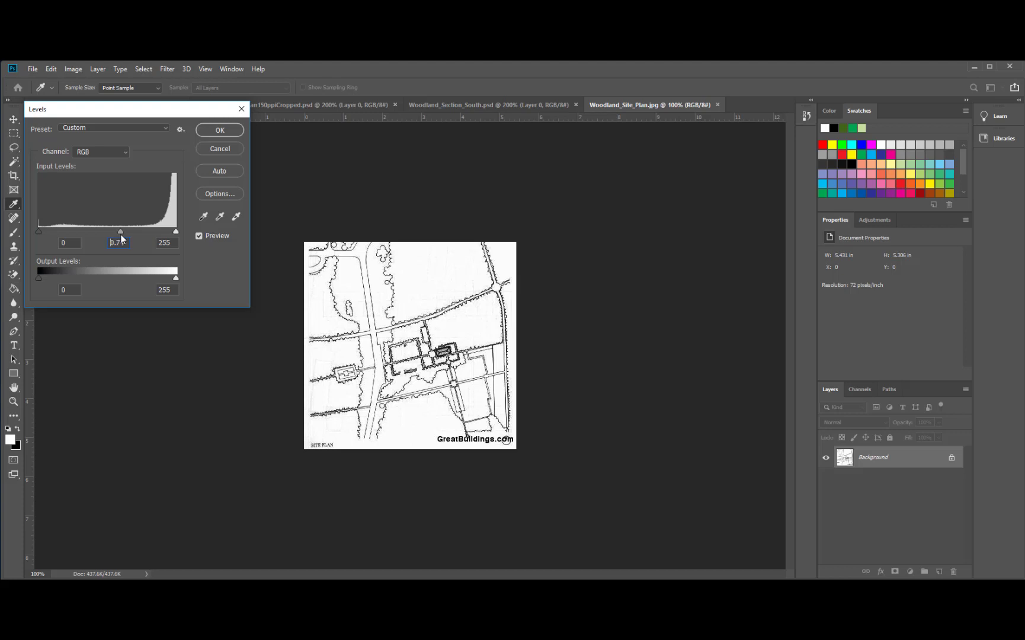
{"action": "double_click", "coordinate": [121, 235]}
- Set the white input level to 249 and apply the Levels adjustment to clean up the paper background
{"action": "left_click_drag", "start_coordinate": [176, 234], "coordinate": [172, 233]}
{"action": "key", "text": "Tab"}
{"action": "left_click_drag", "start_coordinate": [171, 232], "coordinate": [92, 235]}
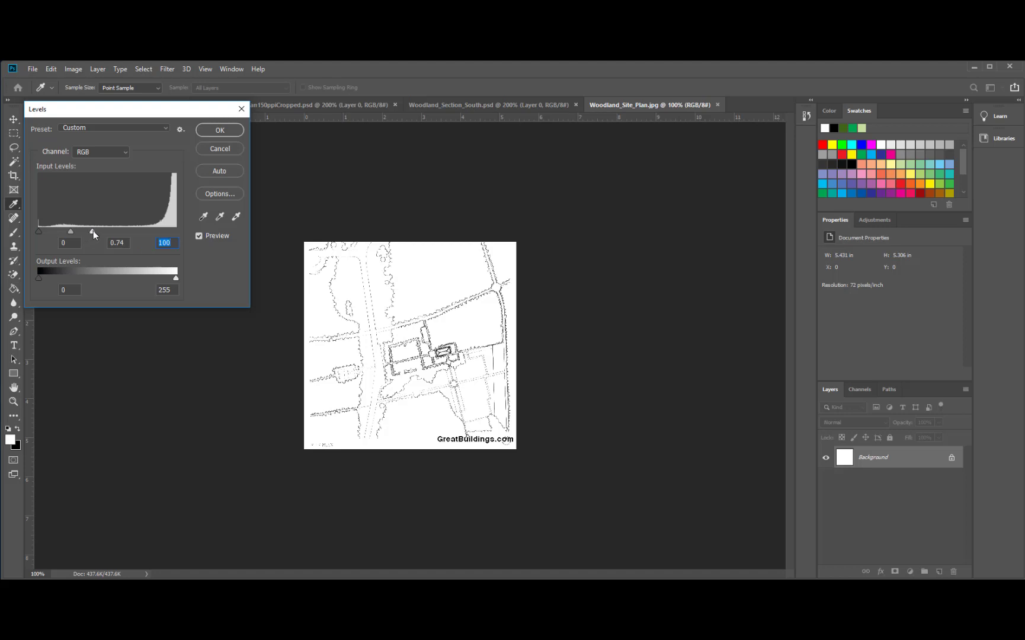
{"action": "left_click_drag", "start_coordinate": [93, 230], "coordinate": [168, 236]}
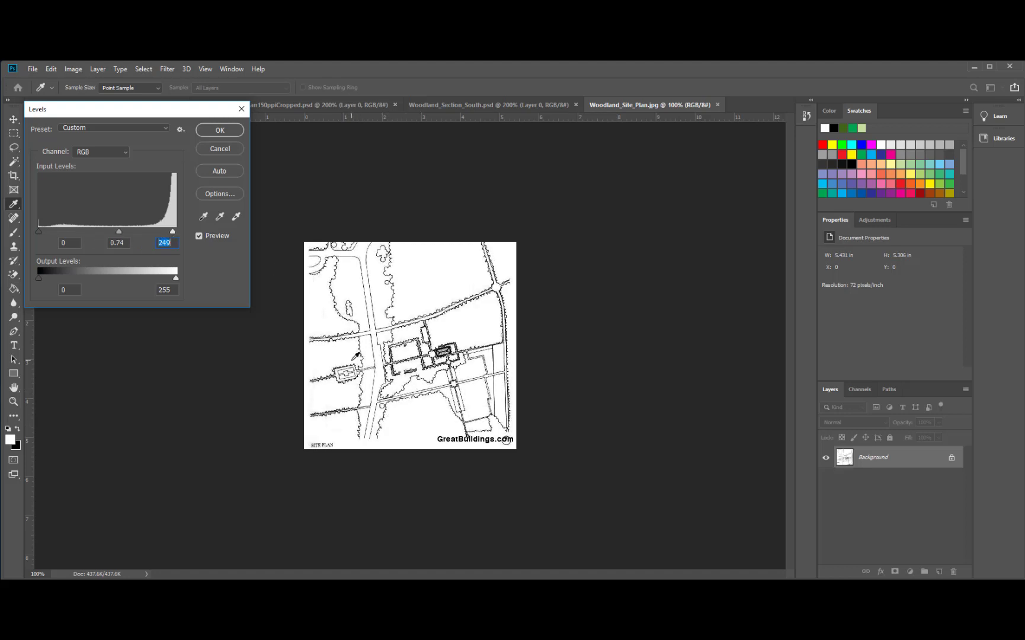
{"action": "left_click", "coordinate": [219, 130]}
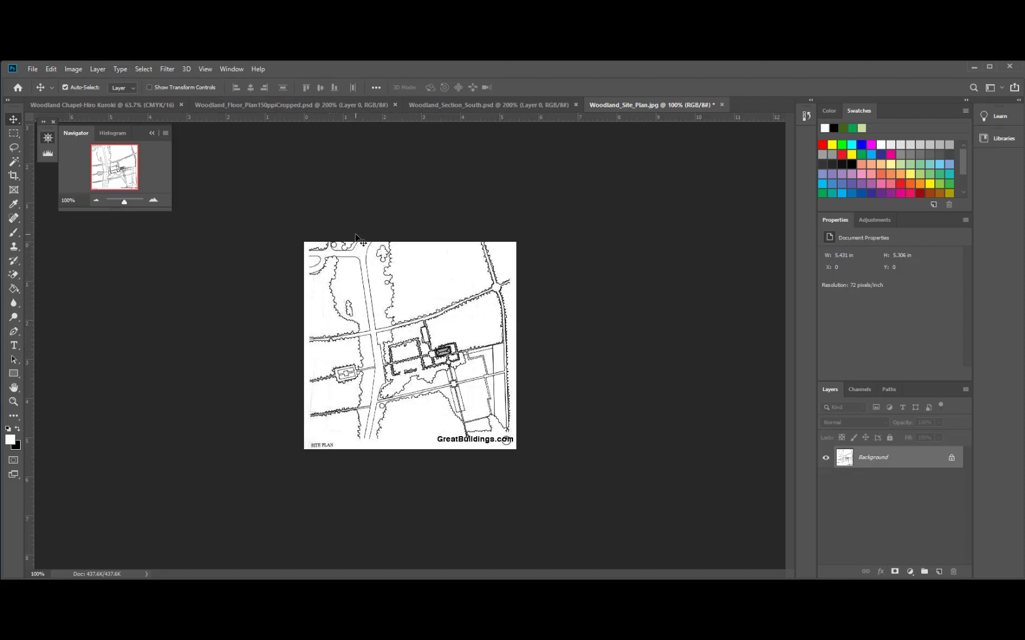
- Set the site plan's image resolution to 150 pixels/inch
{"action": "left_click", "coordinate": [99, 71]}
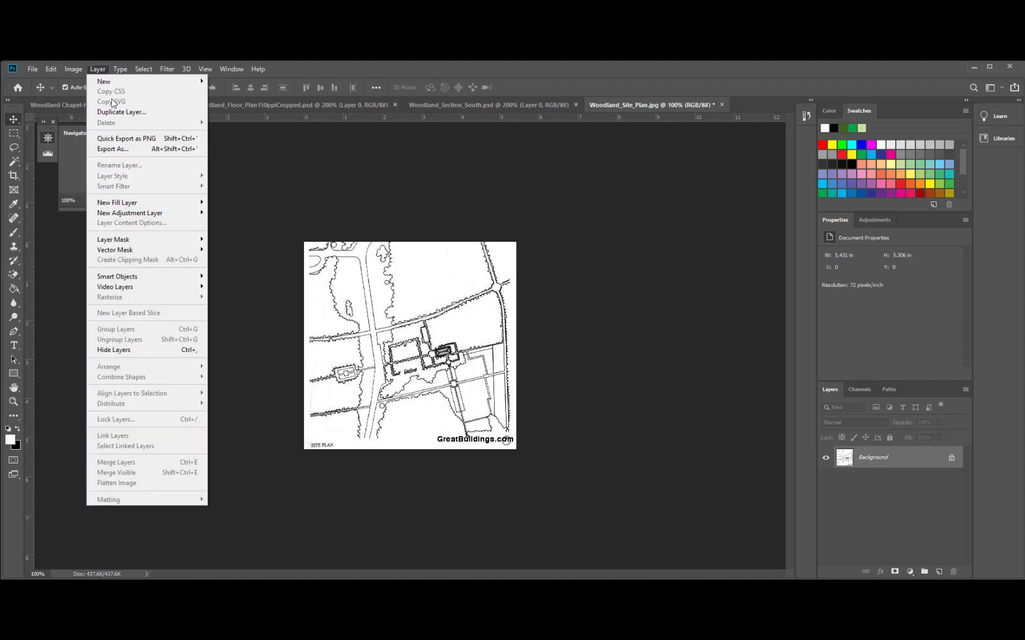
{"action": "mouse_move", "coordinate": [83, 71]}
{"action": "left_click", "coordinate": [89, 152]}
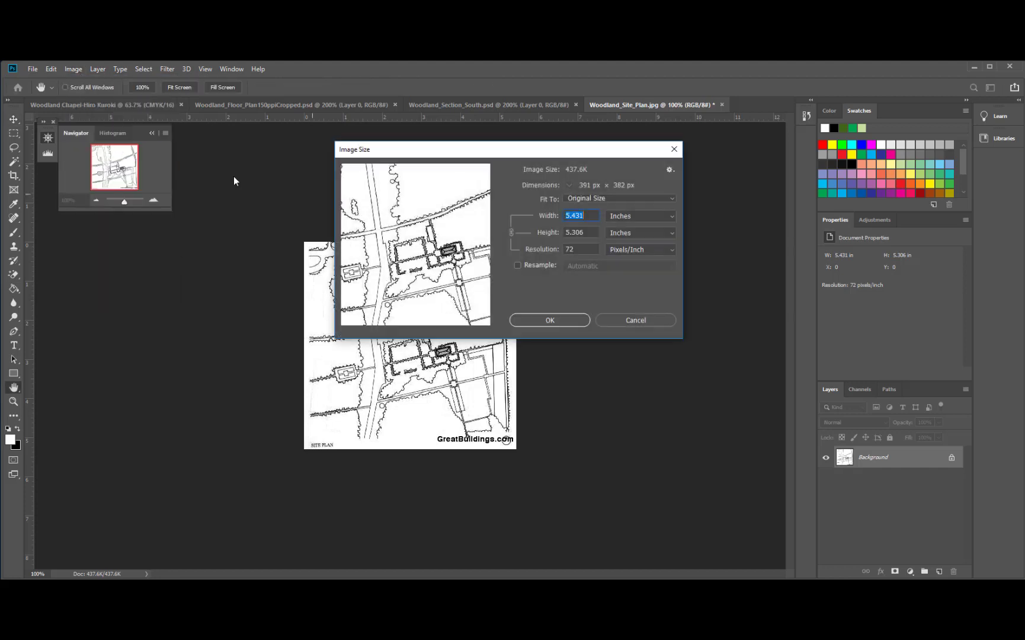
{"action": "left_click_drag", "start_coordinate": [581, 249], "coordinate": [555, 257]}
{"action": "type", "text": "150"}
{"action": "left_click", "coordinate": [543, 320]}
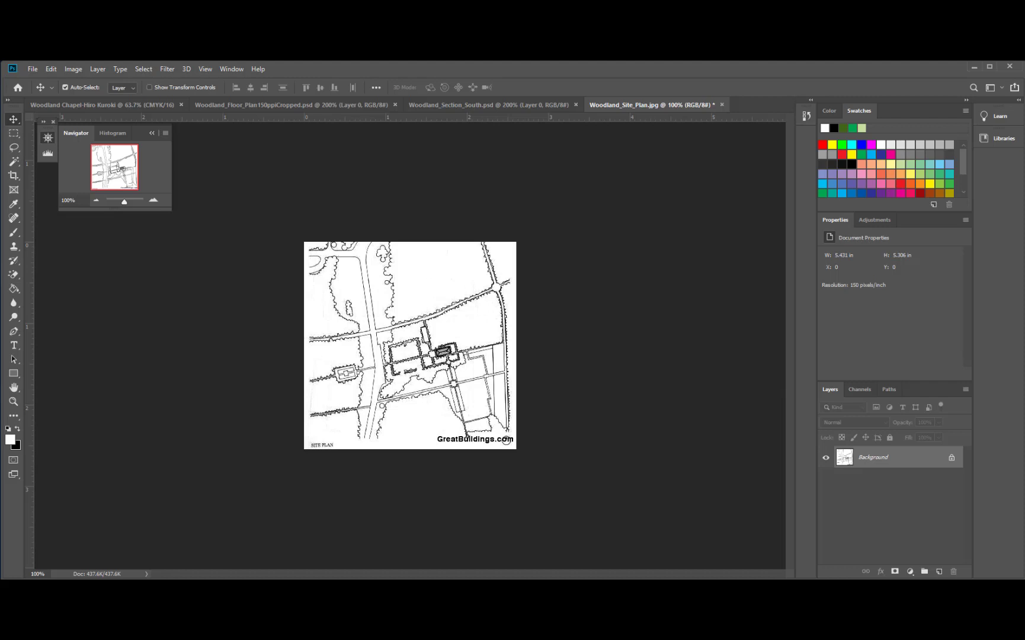
- Try a rectangular marquee selection about 2.50 in wide and 2.35 in high around the site plan drawing
{"action": "left_click", "coordinate": [15, 134]}
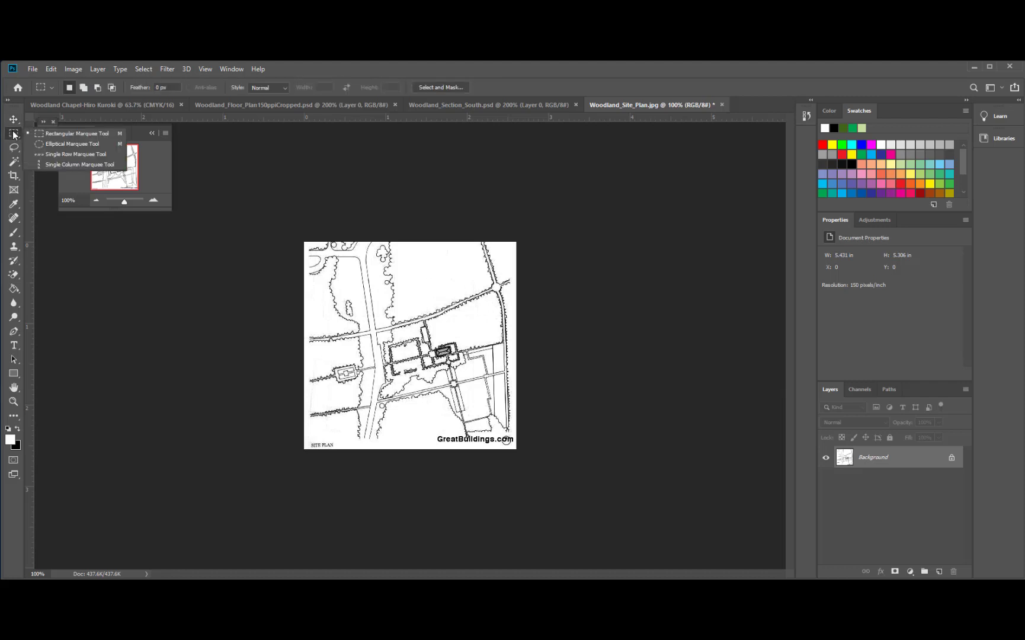
{"action": "left_click", "coordinate": [55, 135]}
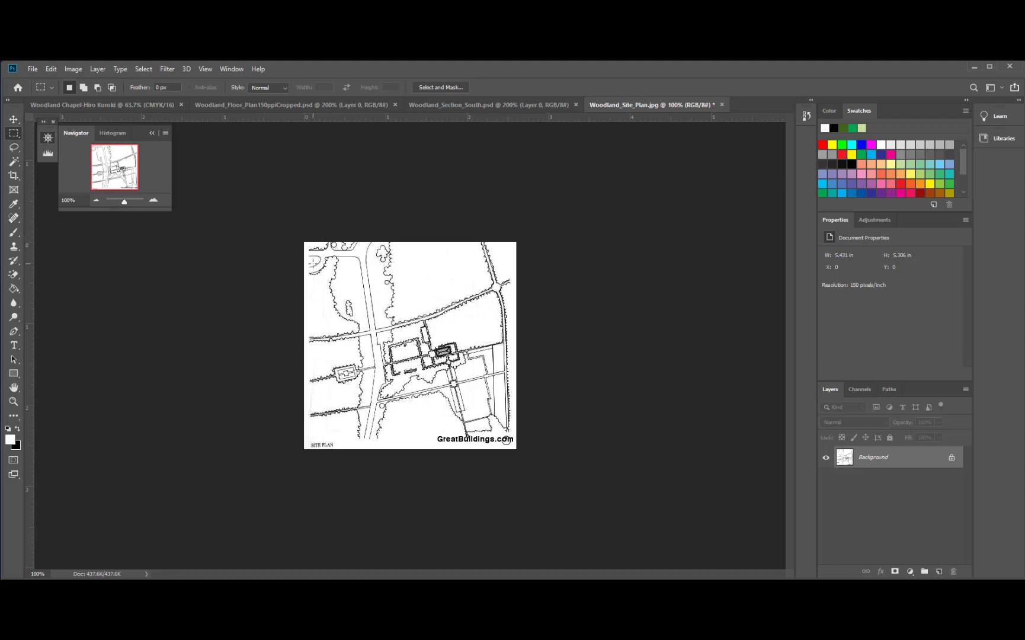
{"action": "key", "text": "ctrl+plus"}
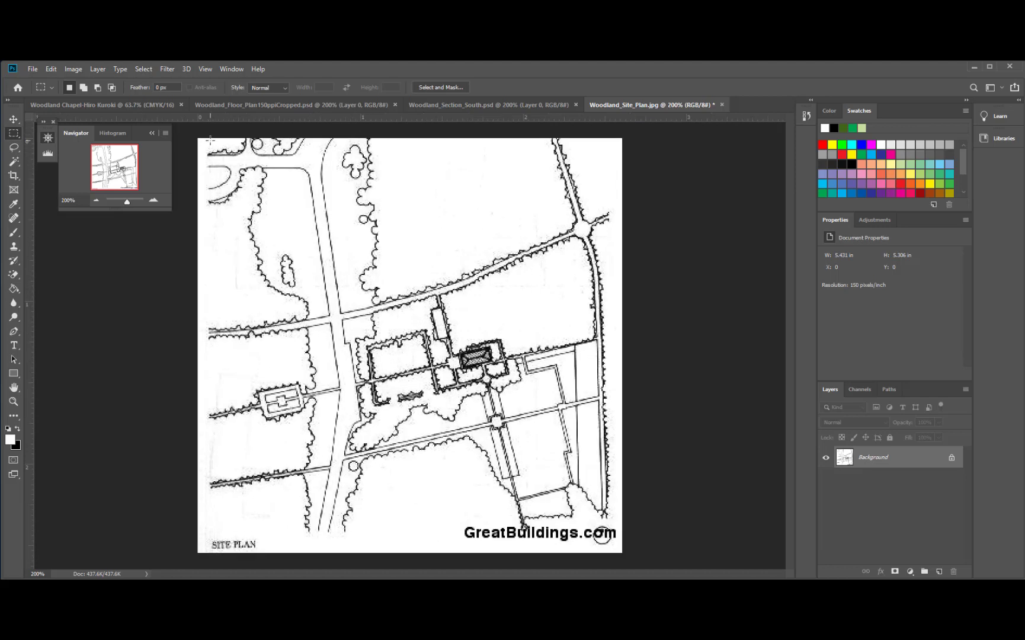
{"action": "left_click_drag", "start_coordinate": [210, 140], "coordinate": [616, 523]}
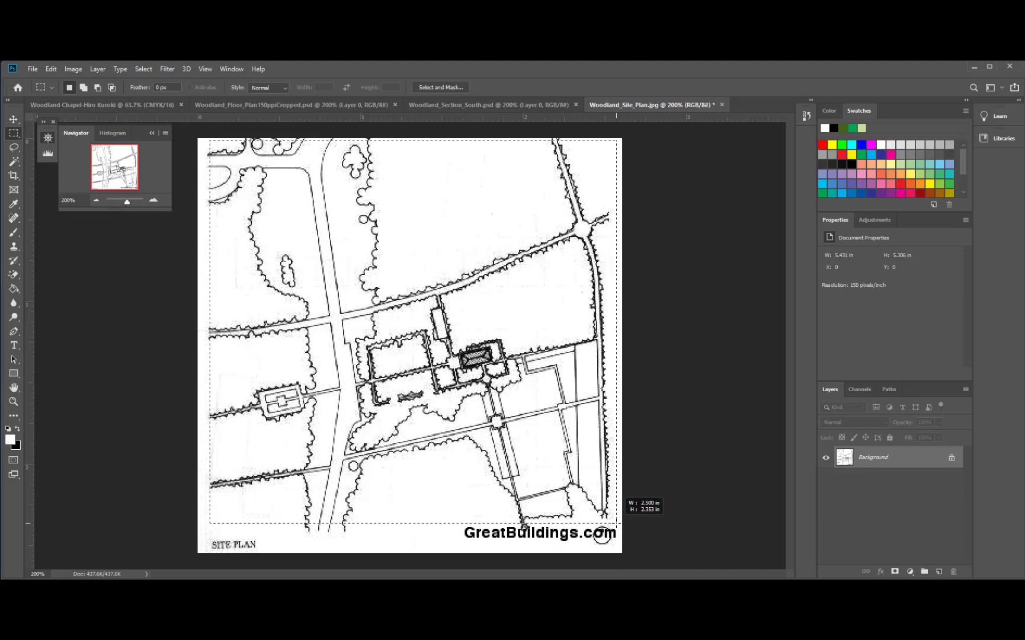
{"action": "left_click_drag", "start_coordinate": [618, 524], "coordinate": [436, 283]}
{"action": "left_click", "coordinate": [366, 127]}
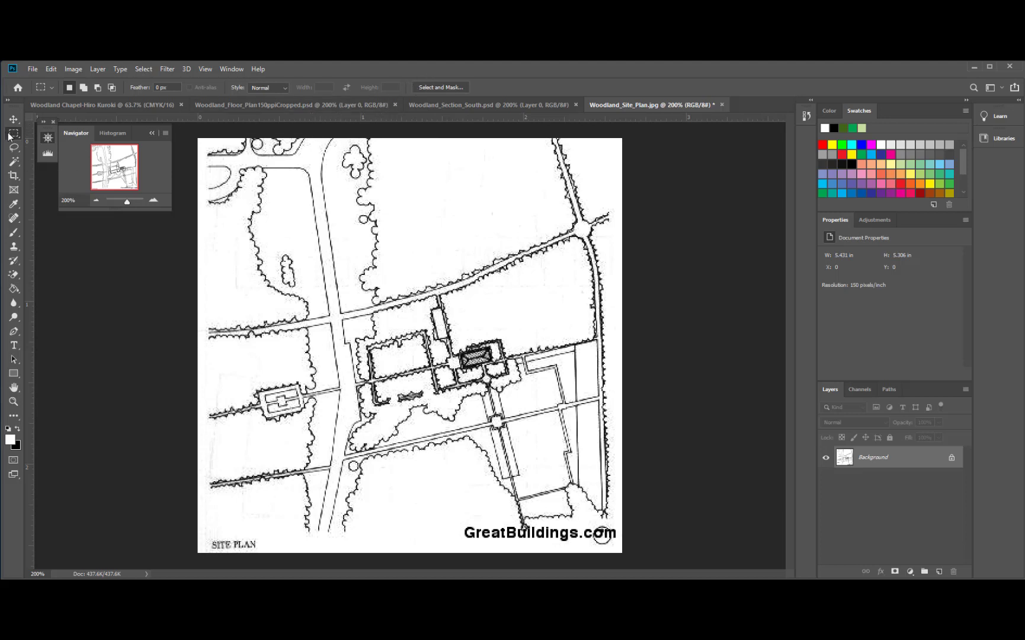
- Try a square marquee selection around the site plan from its upper-left area, and deselect it
{"action": "left_click_drag", "start_coordinate": [210, 142], "coordinate": [605, 529]}
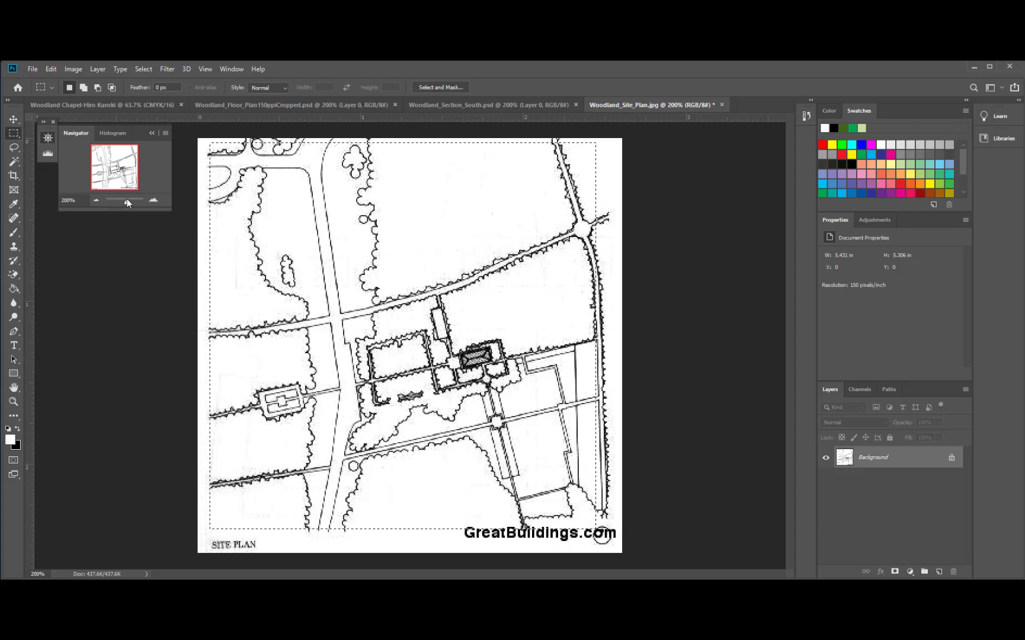
{"action": "left_click", "coordinate": [10, 121]}
{"action": "left_click_drag", "start_coordinate": [386, 279], "coordinate": [385, 285]}
{"action": "key", "text": "ctrl+z"}
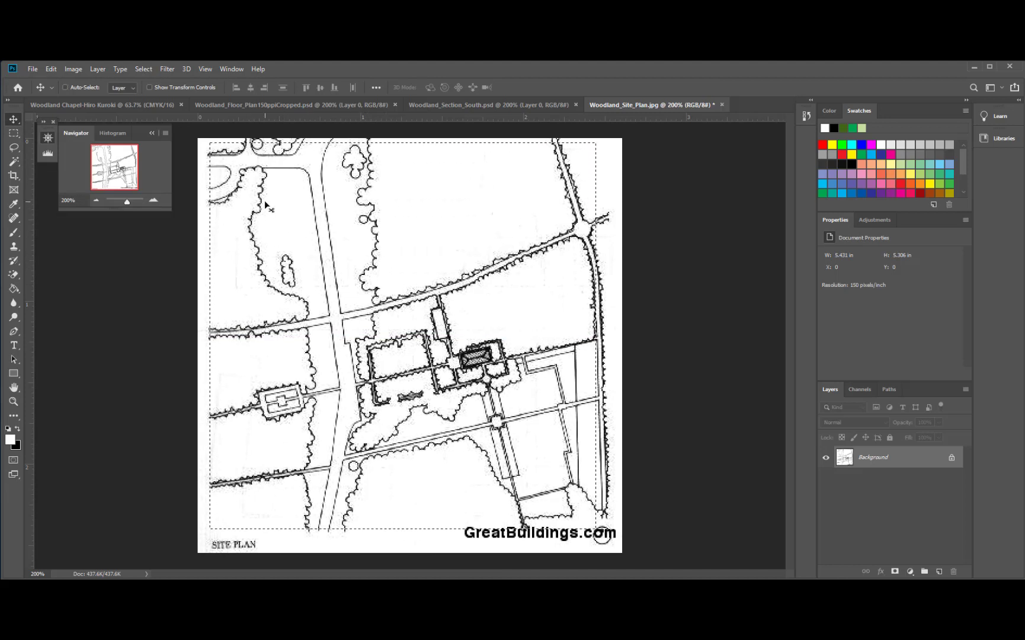
{"action": "key", "text": "ctrl+d"}
- Try a square marquee selection about 2.33 in per side from the plan's lower-right corner, and clear it
{"action": "left_click", "coordinate": [14, 132]}
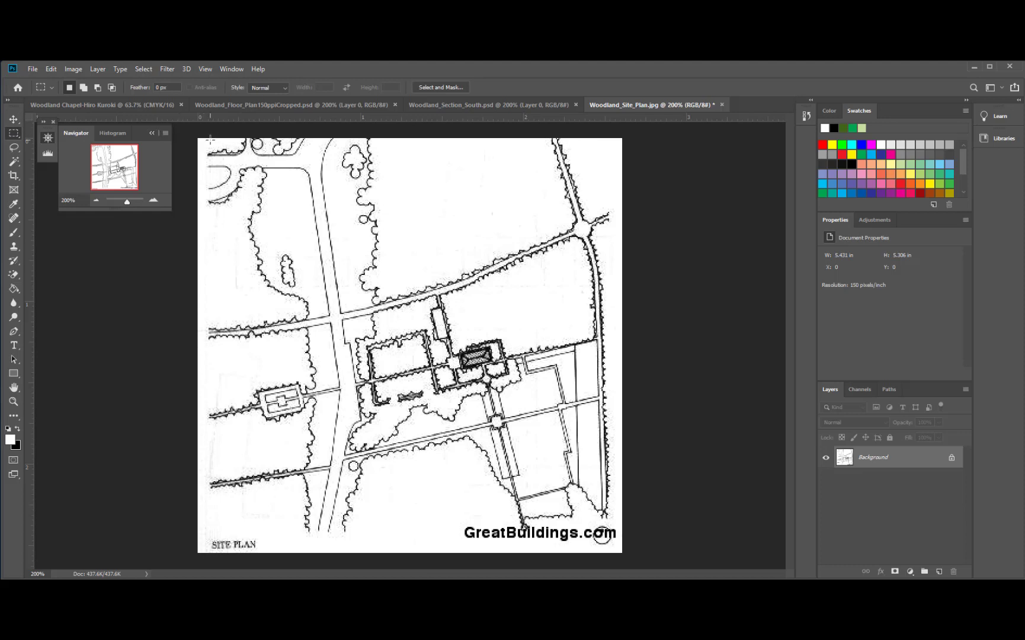
{"action": "left_click_drag", "start_coordinate": [211, 139], "coordinate": [625, 524]}
{"action": "left_click", "coordinate": [623, 215]}
{"action": "left_click_drag", "start_coordinate": [612, 520], "coordinate": [185, 140]}
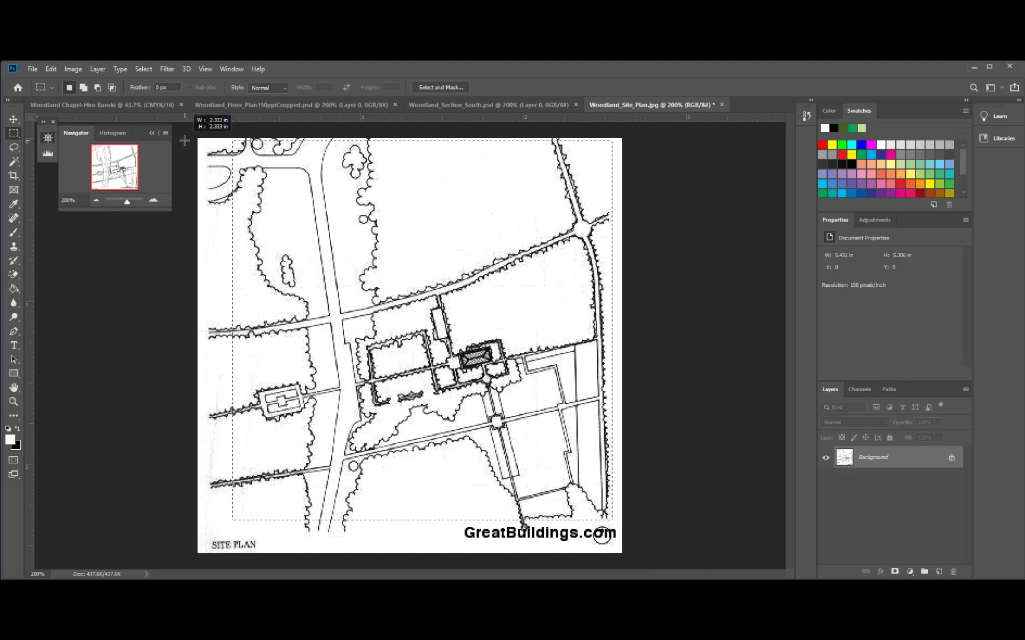
{"action": "left_click_drag", "start_coordinate": [184, 140], "coordinate": [185, 140]}
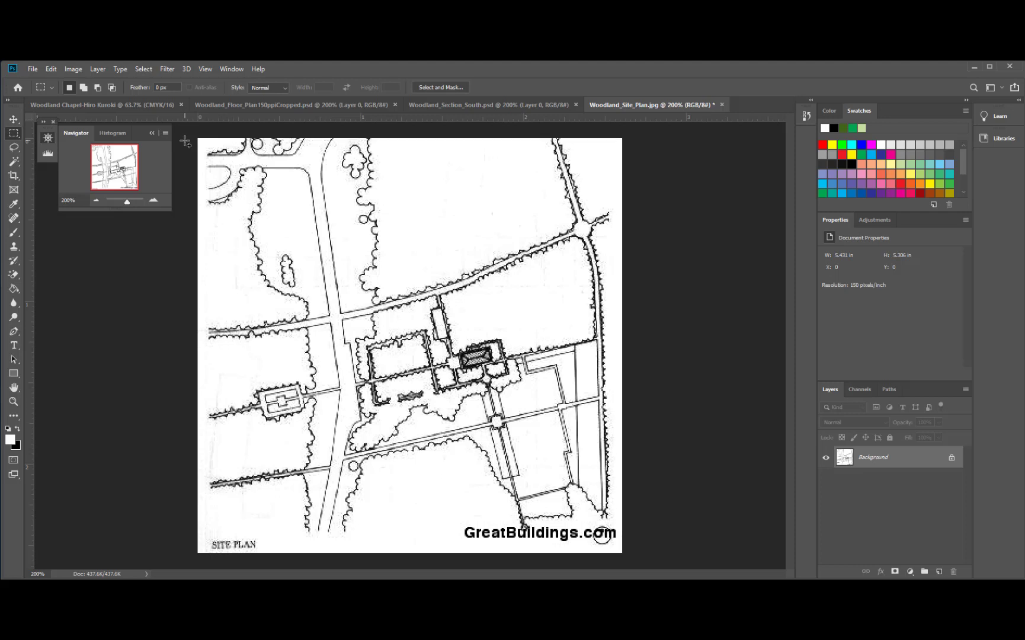
{"action": "left_click", "coordinate": [318, 201]}
- Crop the site plan to a square marquee selection about 2.35 in per side, leaving out the title and watermark
{"action": "left_click_drag", "start_coordinate": [215, 141], "coordinate": [625, 523]}
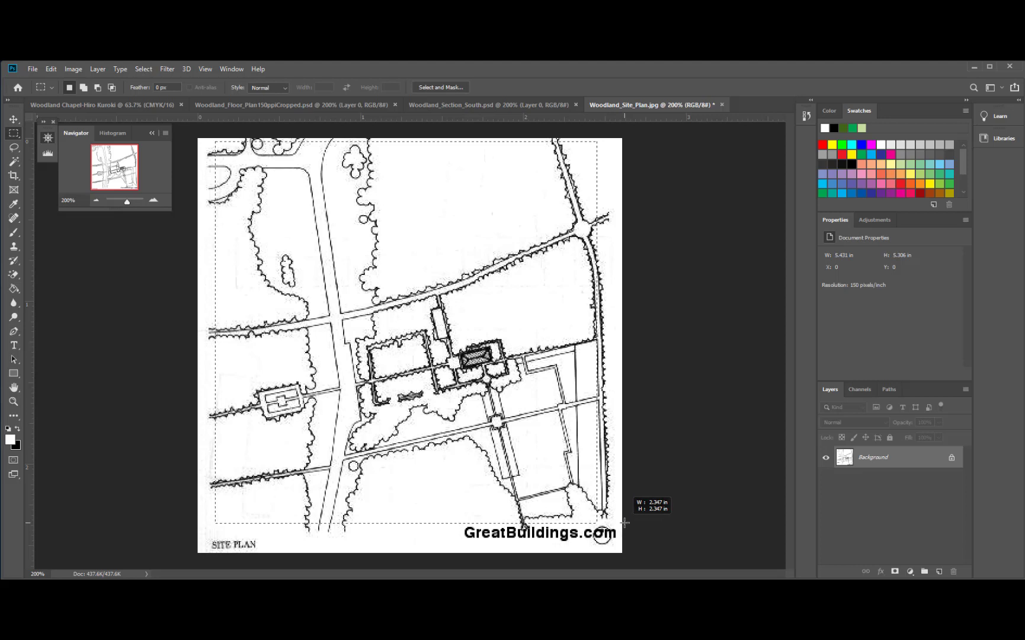
{"action": "left_click_drag", "start_coordinate": [625, 523], "coordinate": [625, 523]}
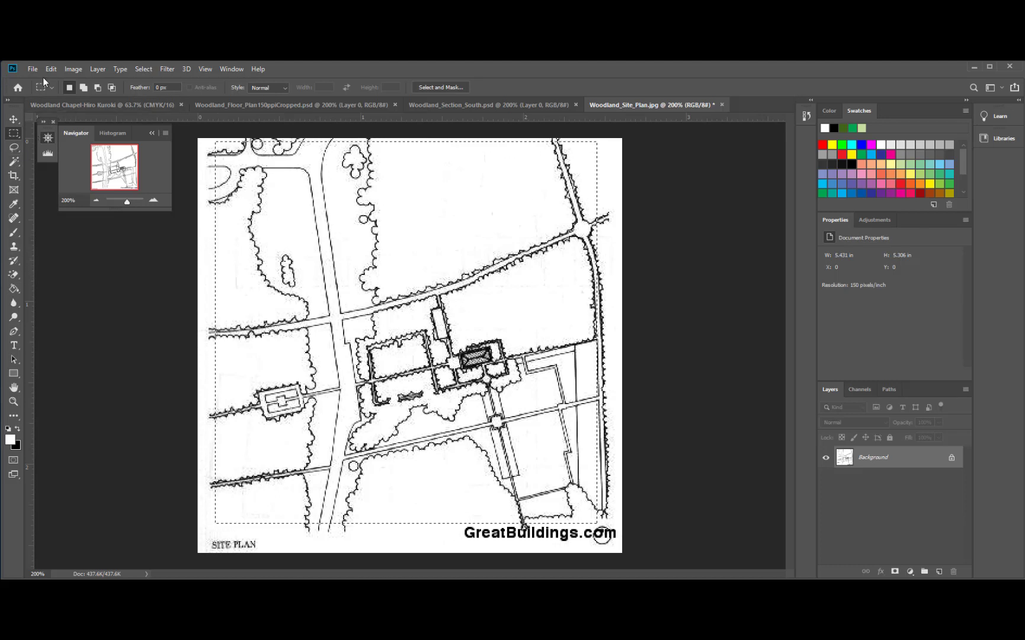
{"action": "left_click", "coordinate": [70, 71]}
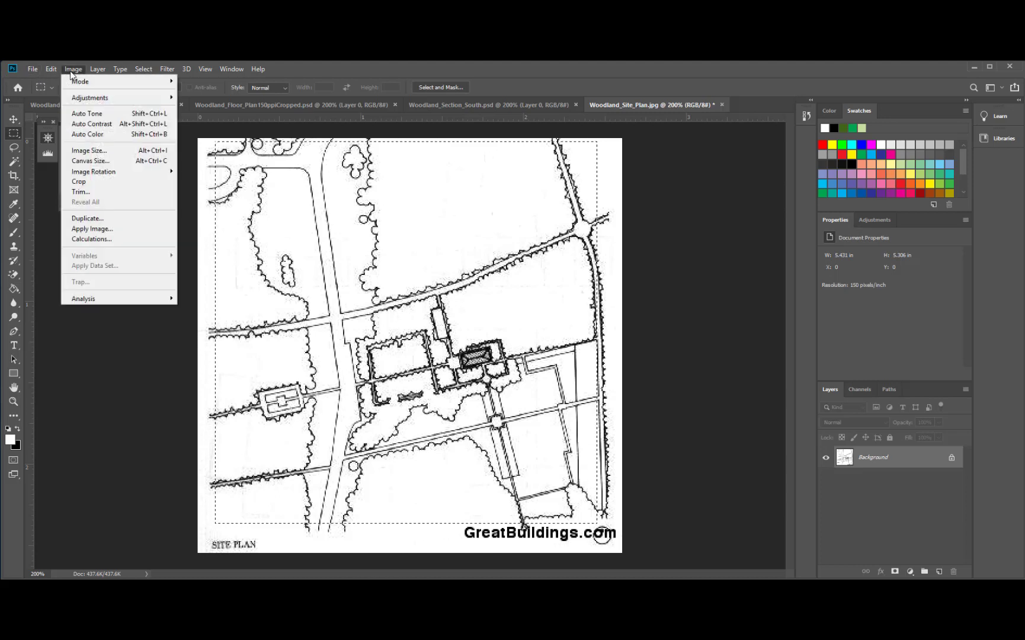
{"action": "left_click", "coordinate": [83, 183]}
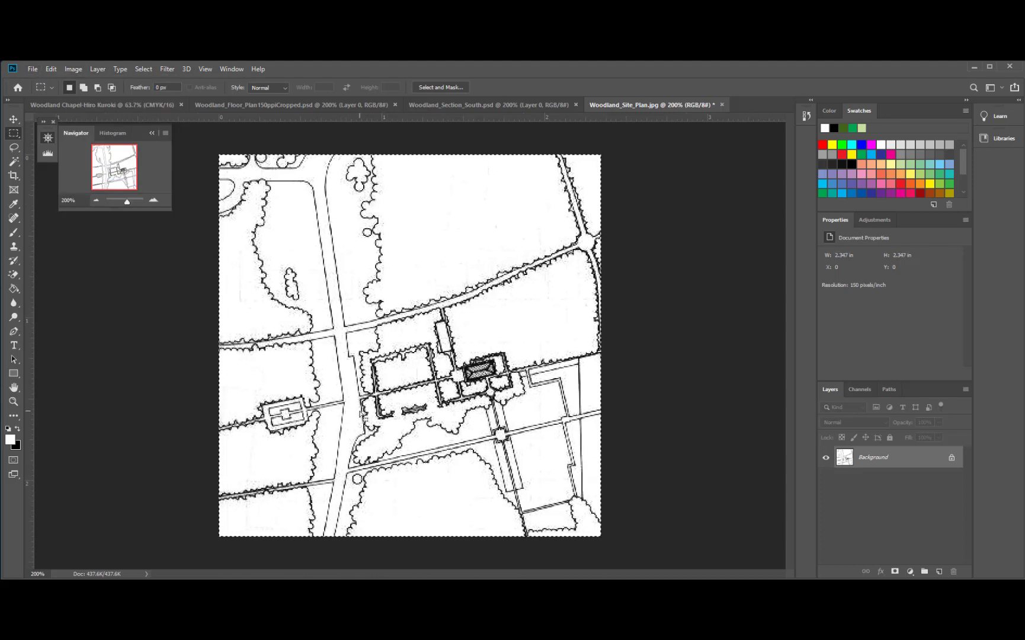